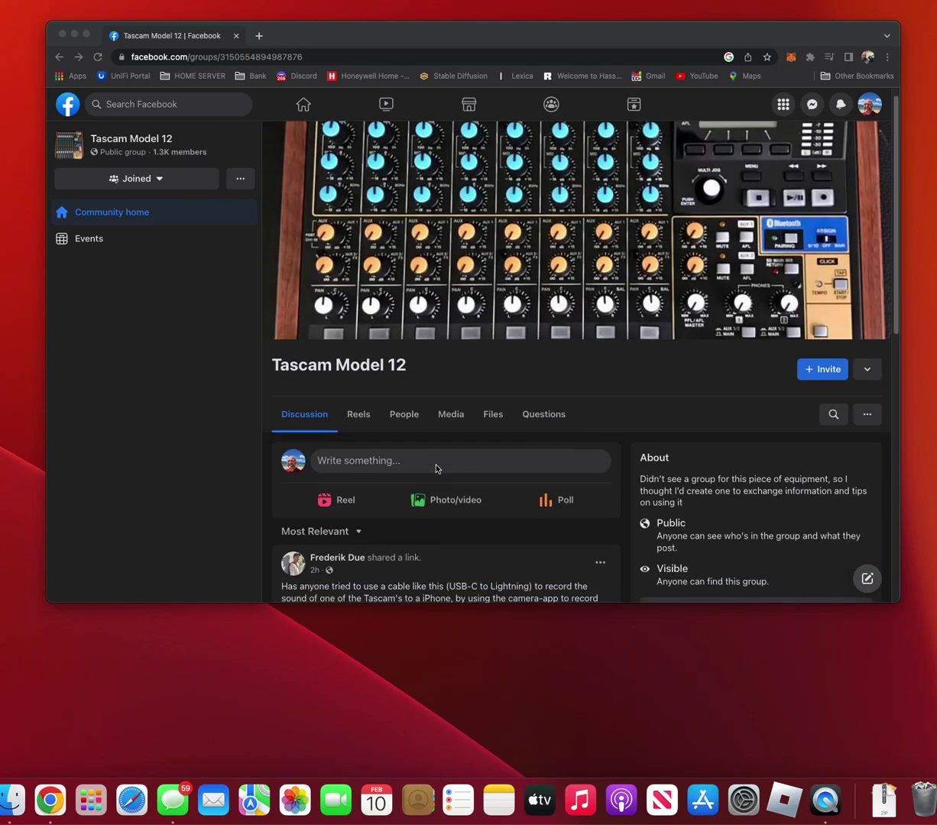
scroll(436, 469, "down", 4)
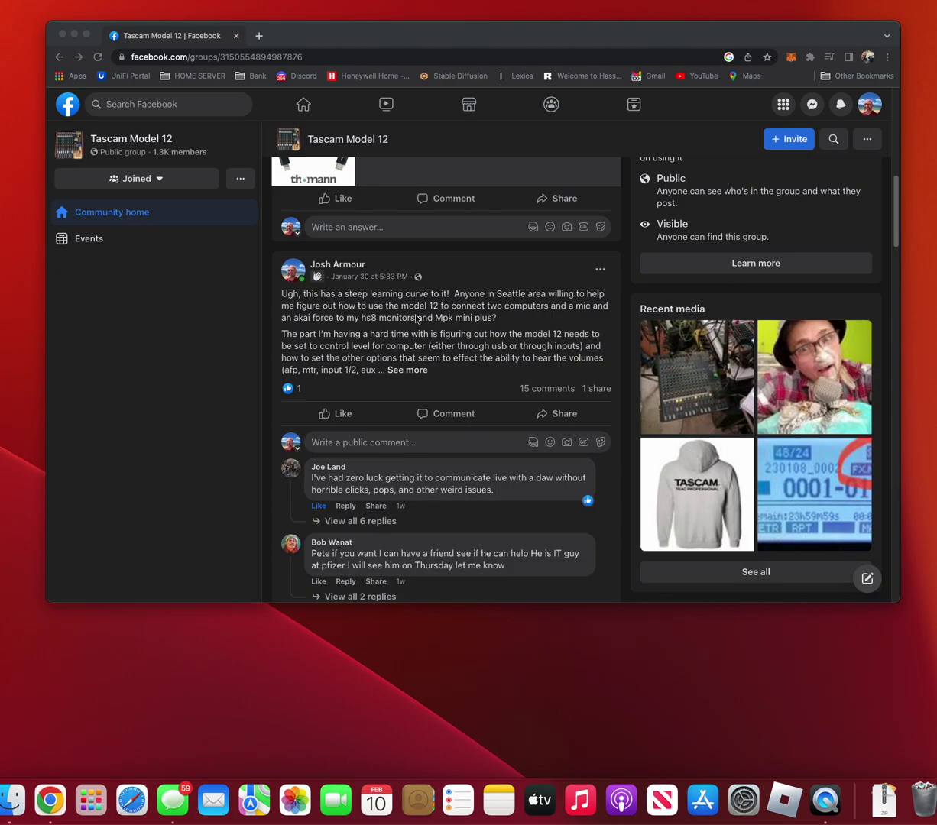
Open the group member's Tascam Model 12 channels 9/10 post with its livestreaming tips video and comments
left_click(352, 264)
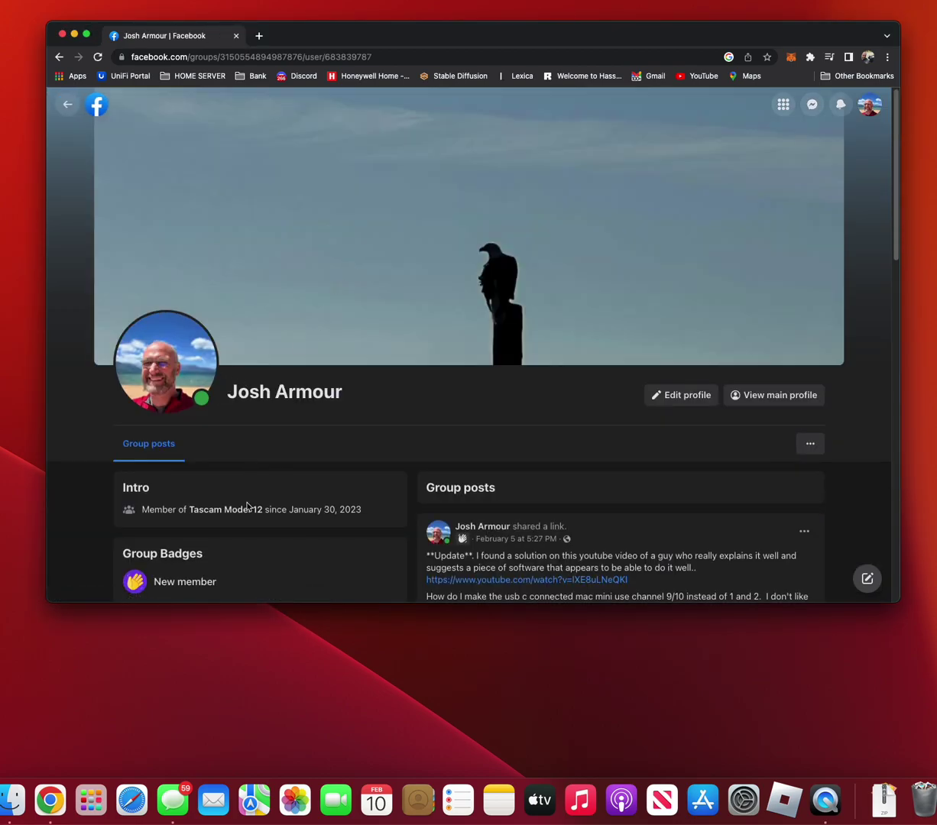
scroll(523, 539, "down", 3)
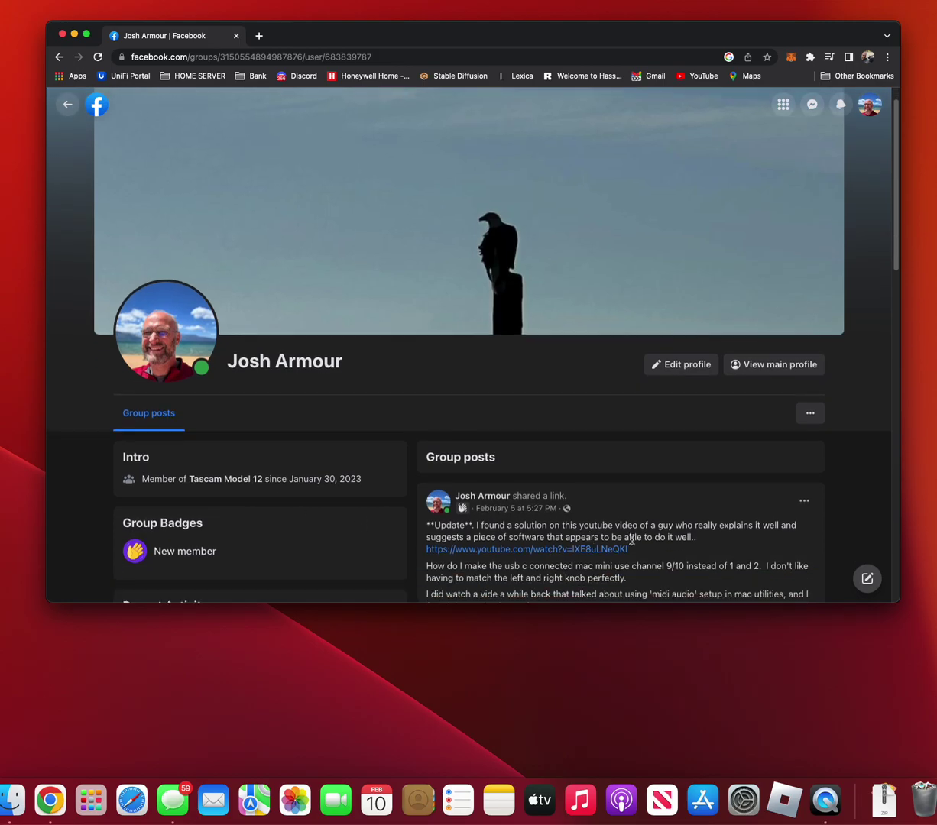
scroll(633, 544, "down", 8)
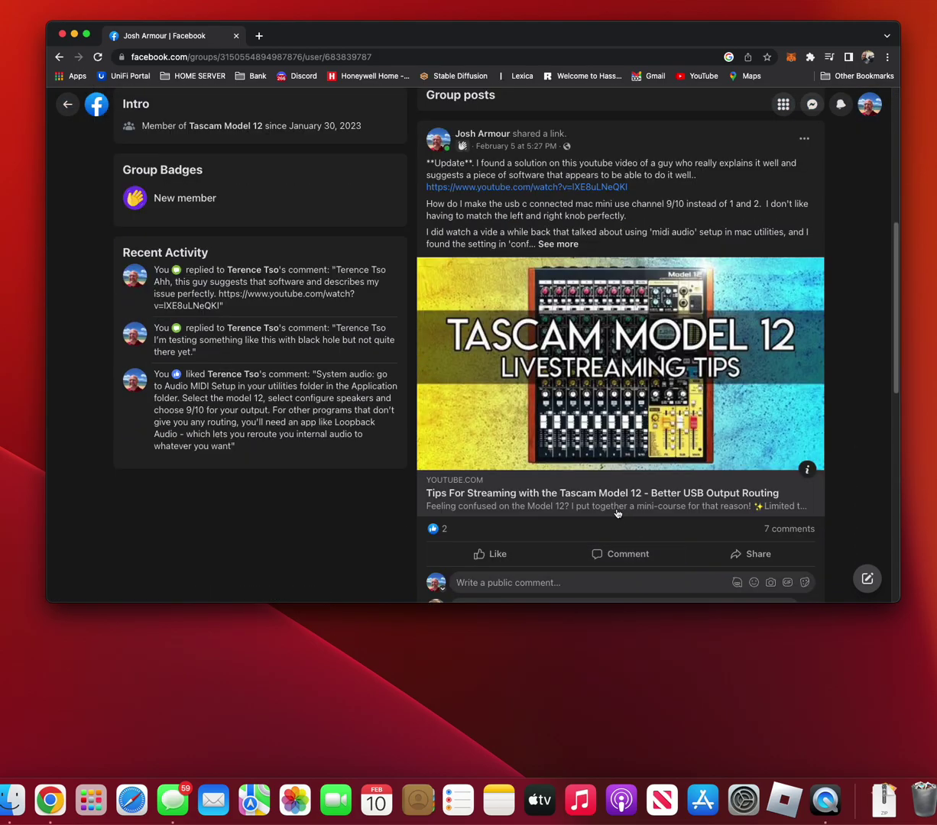
scroll(618, 480, "up", 4)
scroll(617, 480, "down", 2)
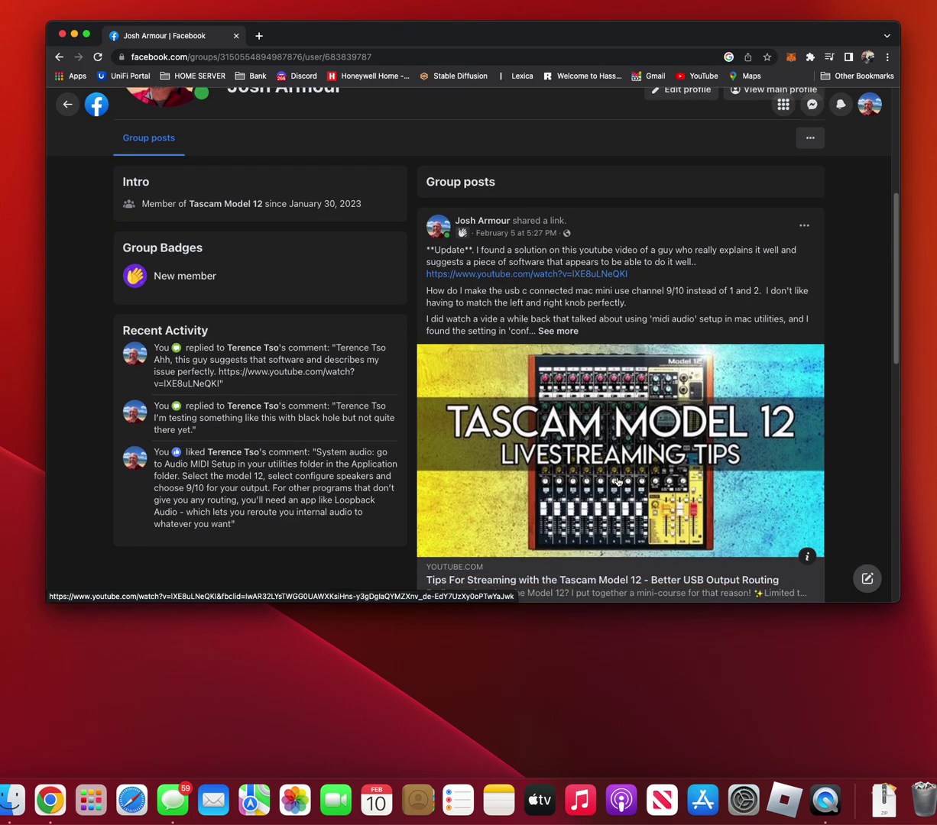
scroll(617, 489, "down", 1)
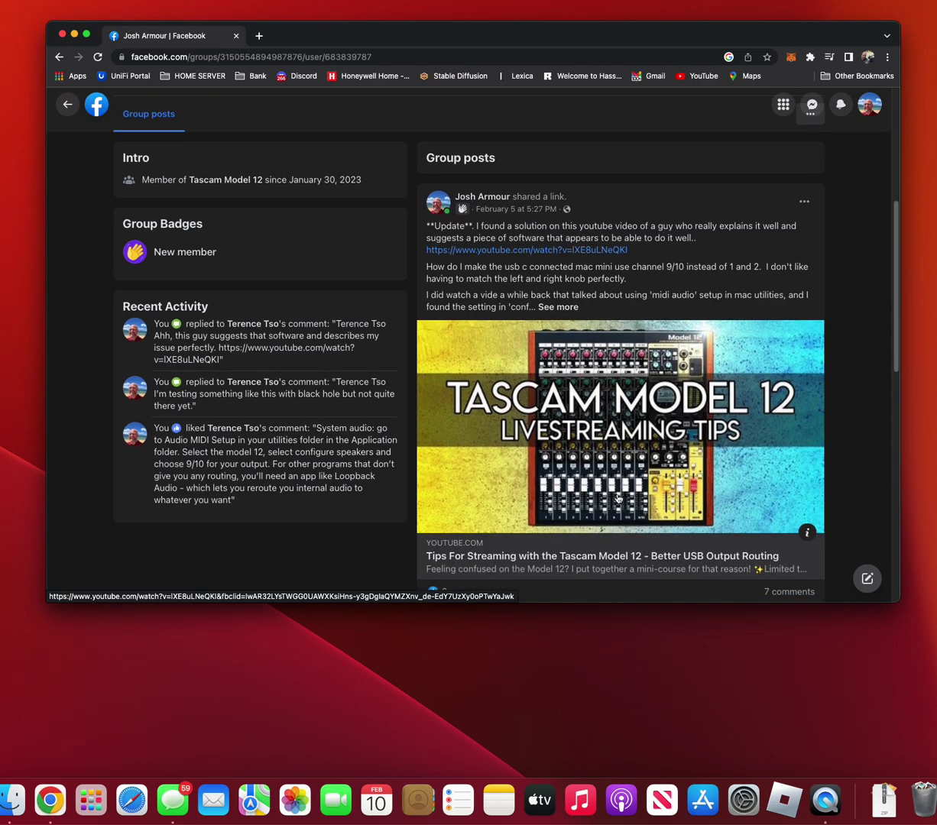
scroll(617, 498, "down", 8)
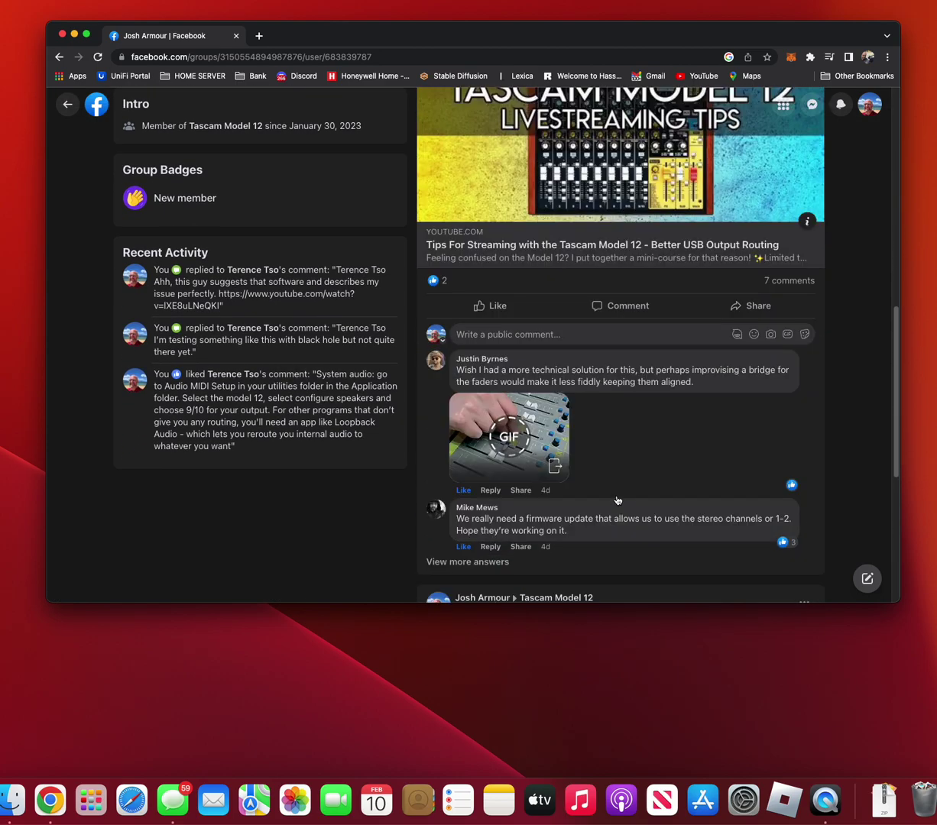
left_click(489, 565)
scroll(552, 492, "up", 5)
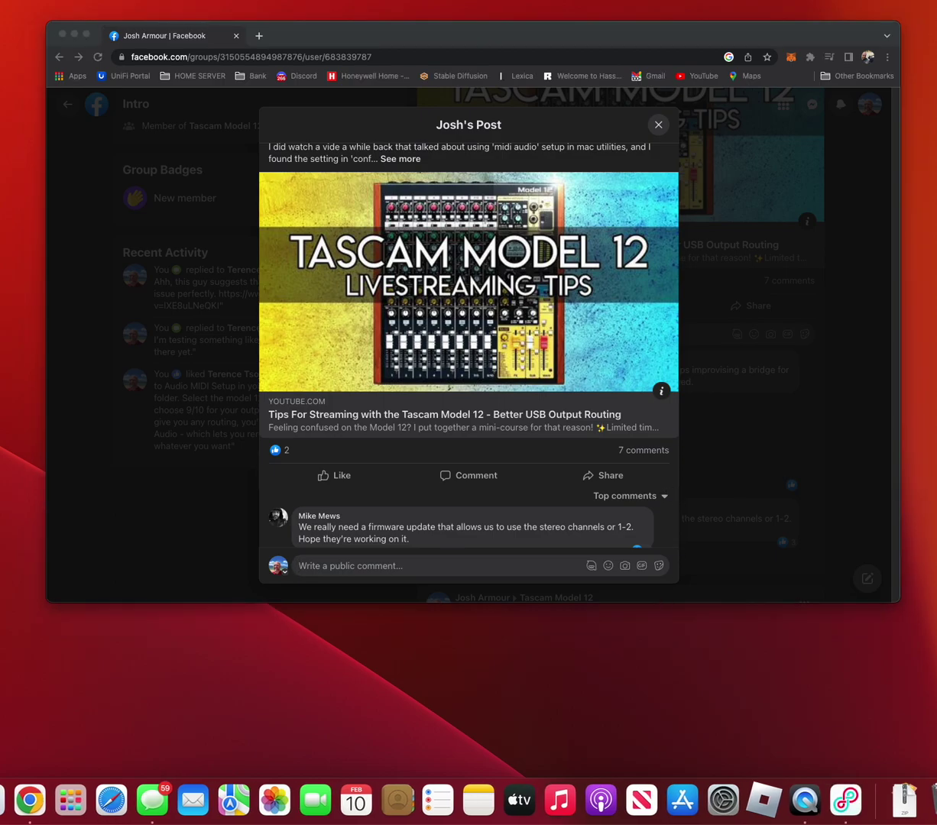
Centre the Loopback window, review the 9/10/Mixer device, then select the Loopback Model 12 (3/Mic) device
left_click_drag(806, 219, 573, 186)
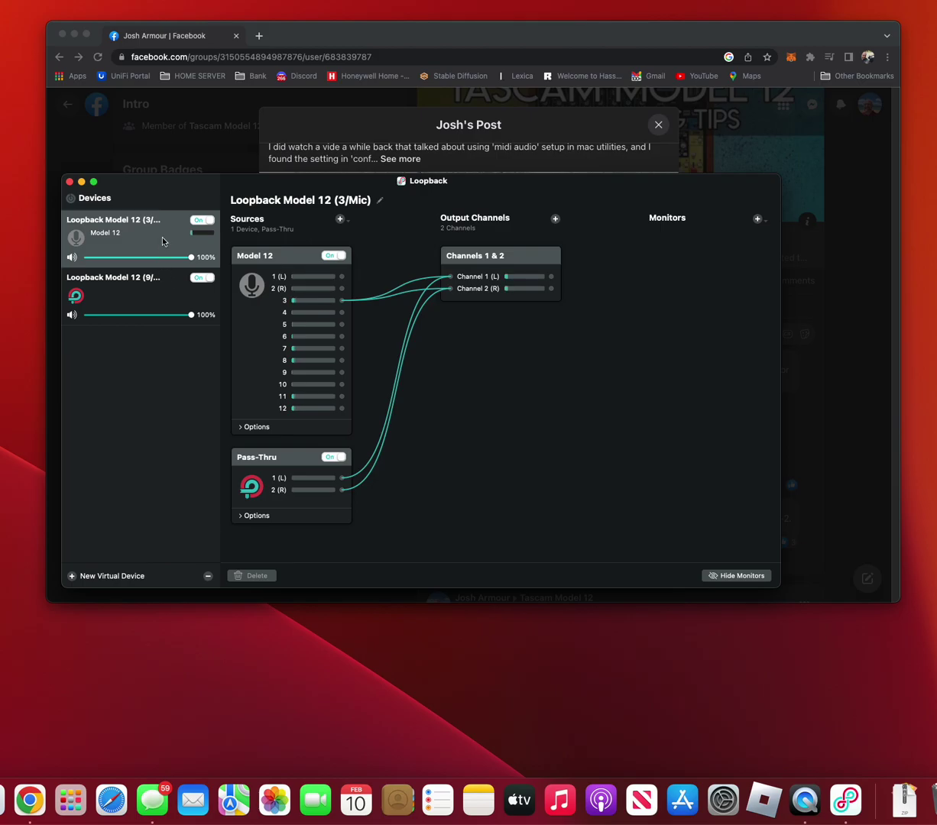
left_click_drag(175, 198, 203, 279)
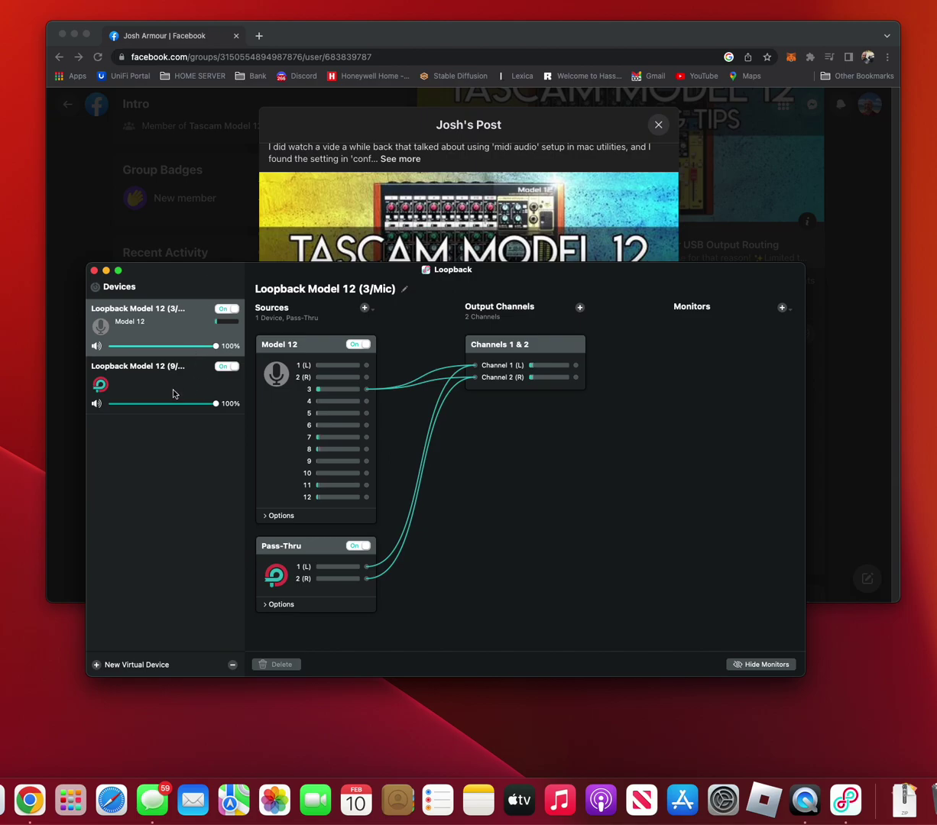
left_click_drag(198, 274, 200, 261)
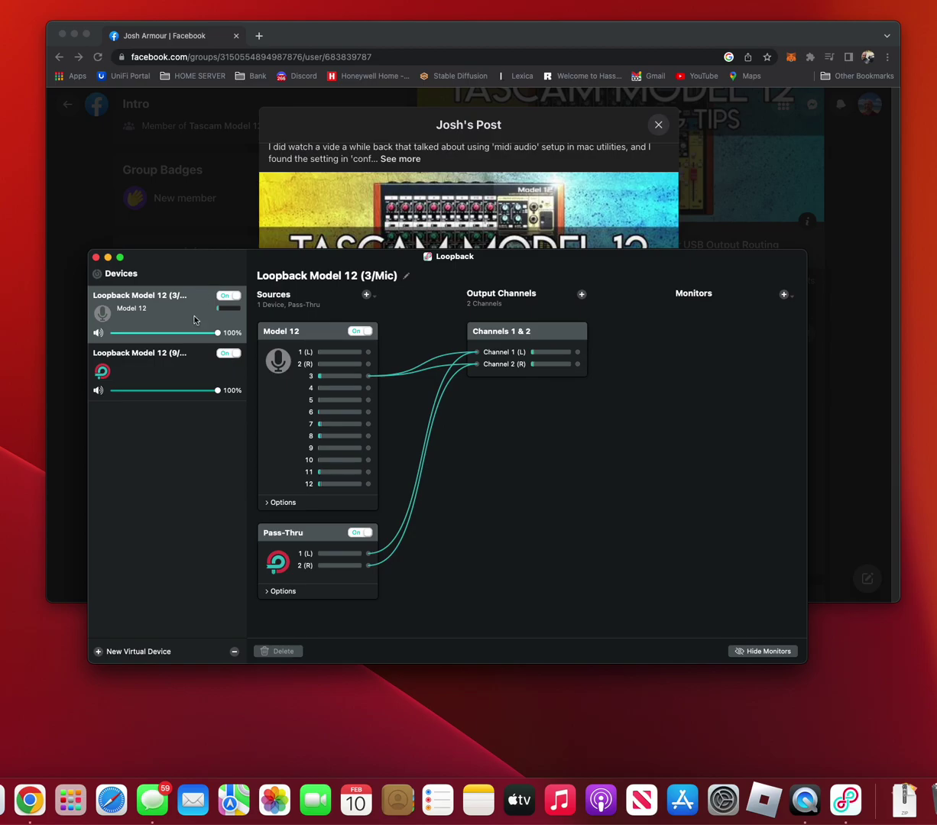
left_click(168, 357)
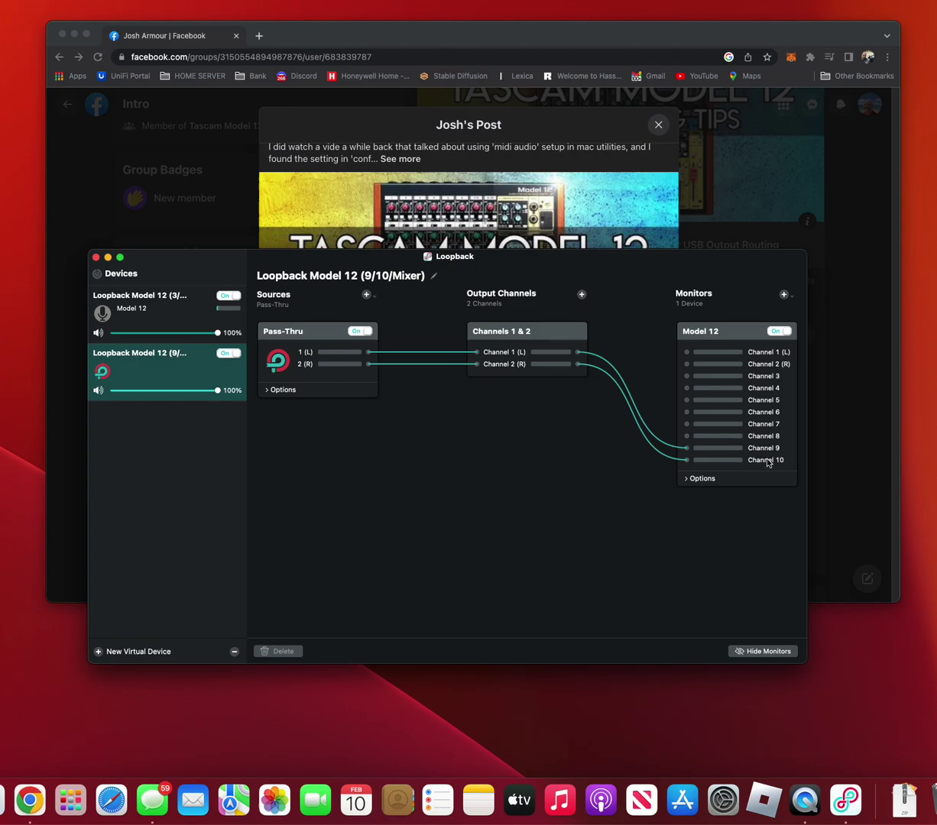
left_click(183, 300)
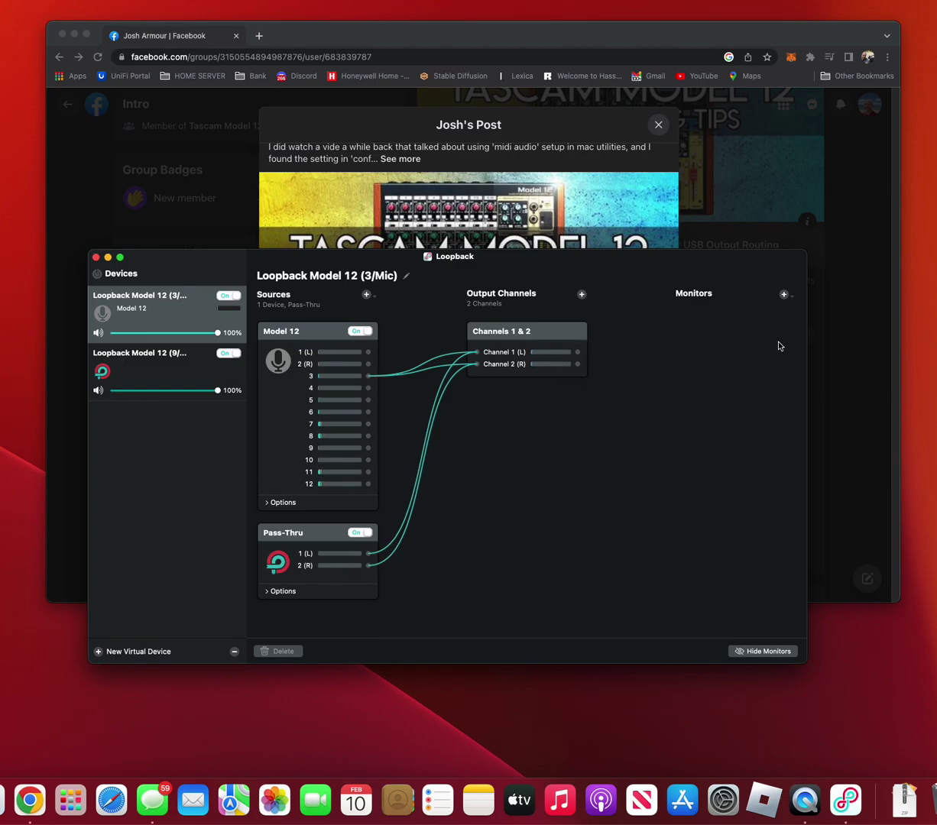
Check the Monitors list and column, then view the 9/10/Mixer device with the Model 12 monitor selected
left_click(783, 294)
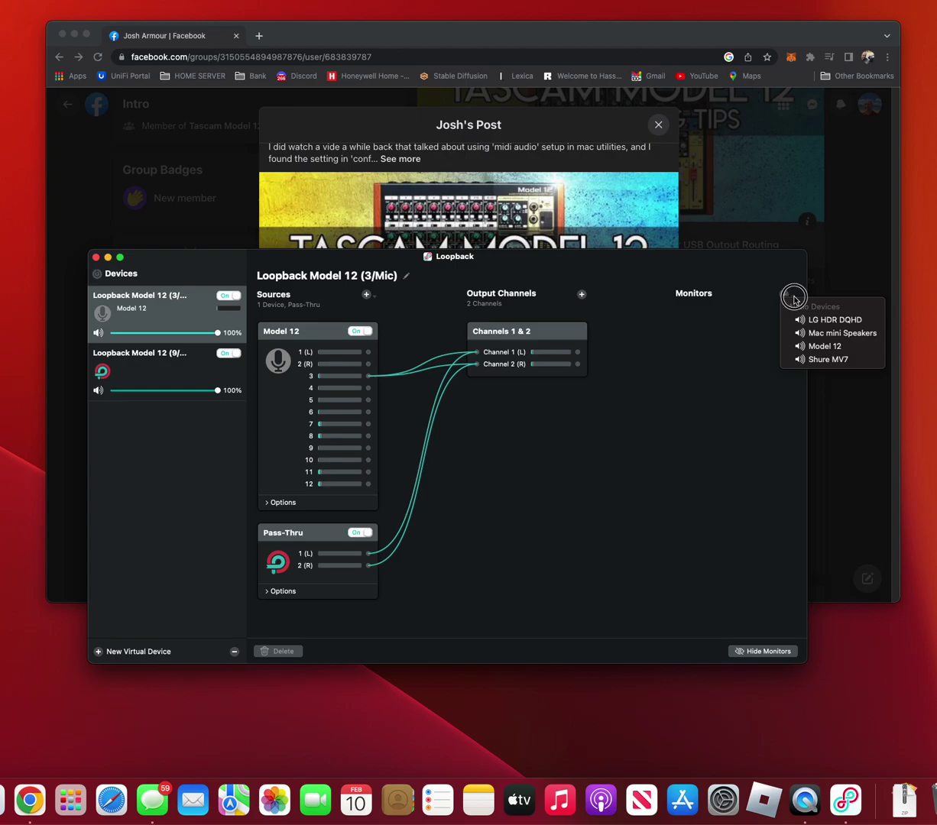
left_click(689, 294)
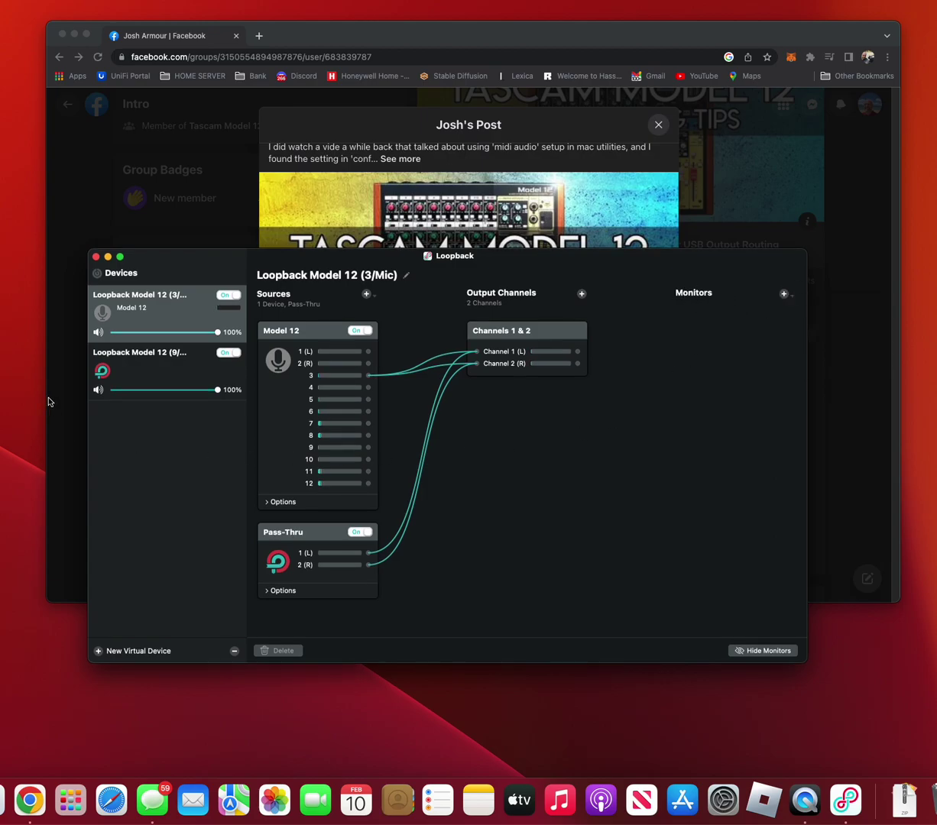
left_click(746, 651)
left_click(746, 651)
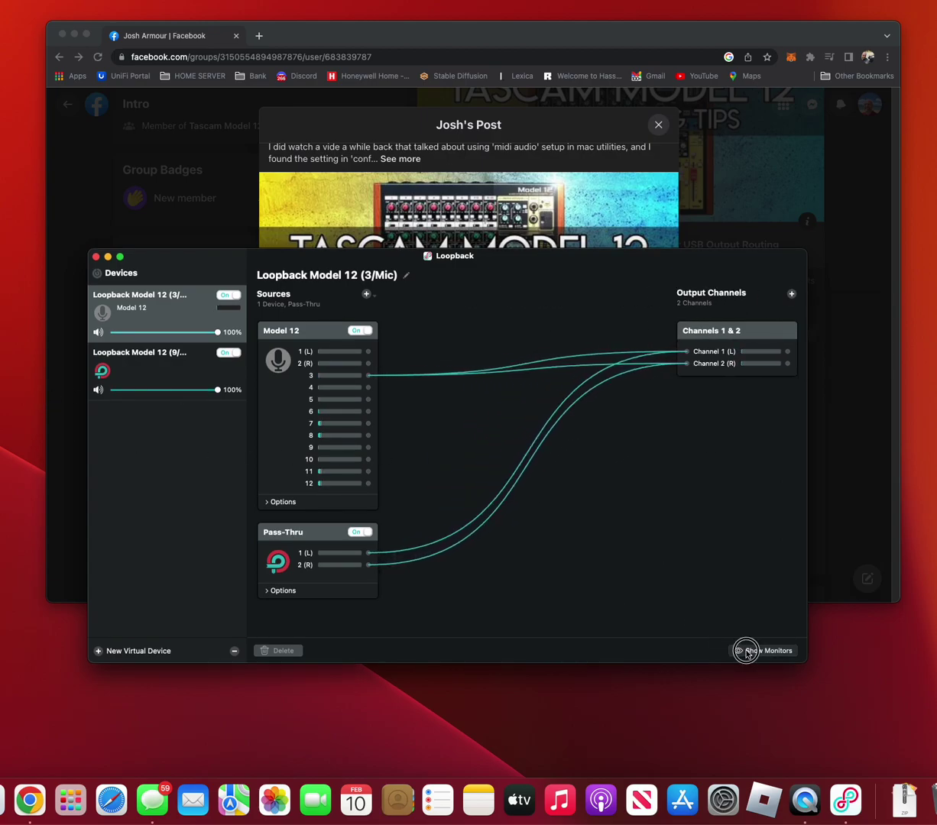
left_click(114, 356)
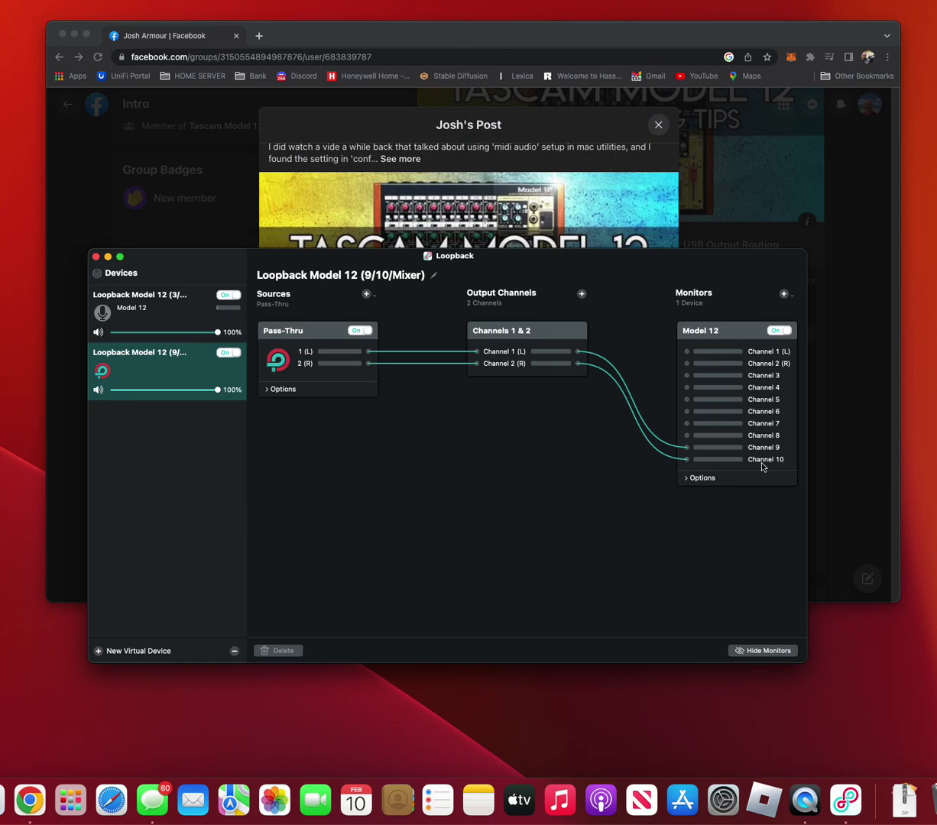
left_click(783, 355)
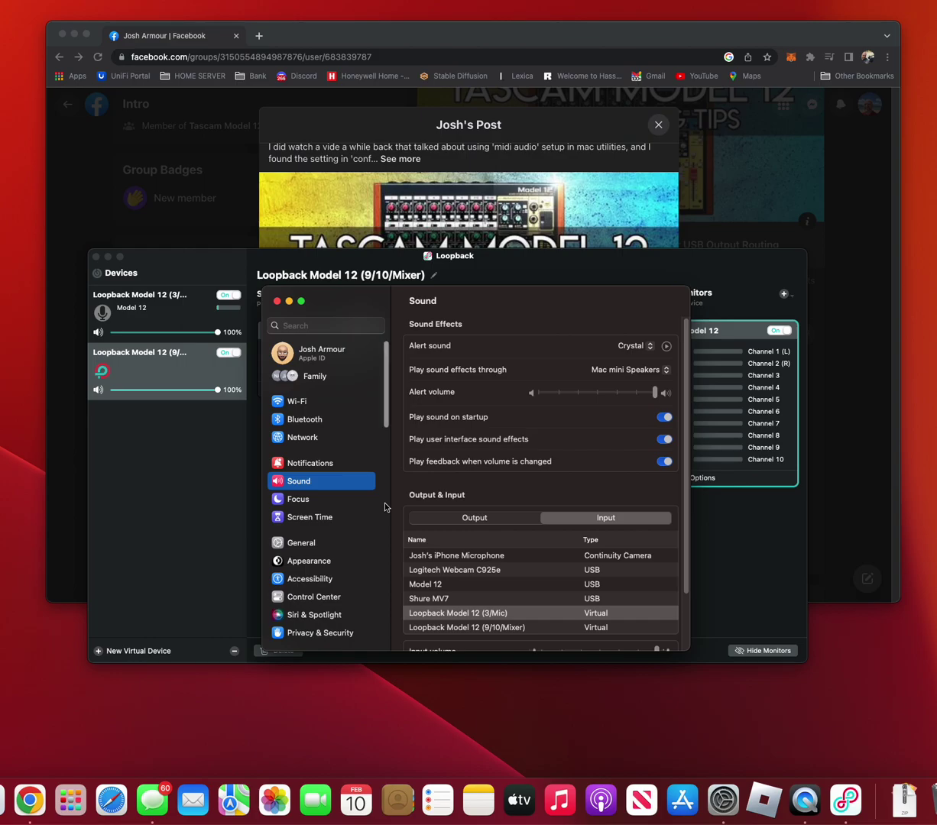
Check the Sound output devices, then list the inputs, showing both Loopback Model 12 devices and the Model 12
left_click(474, 517)
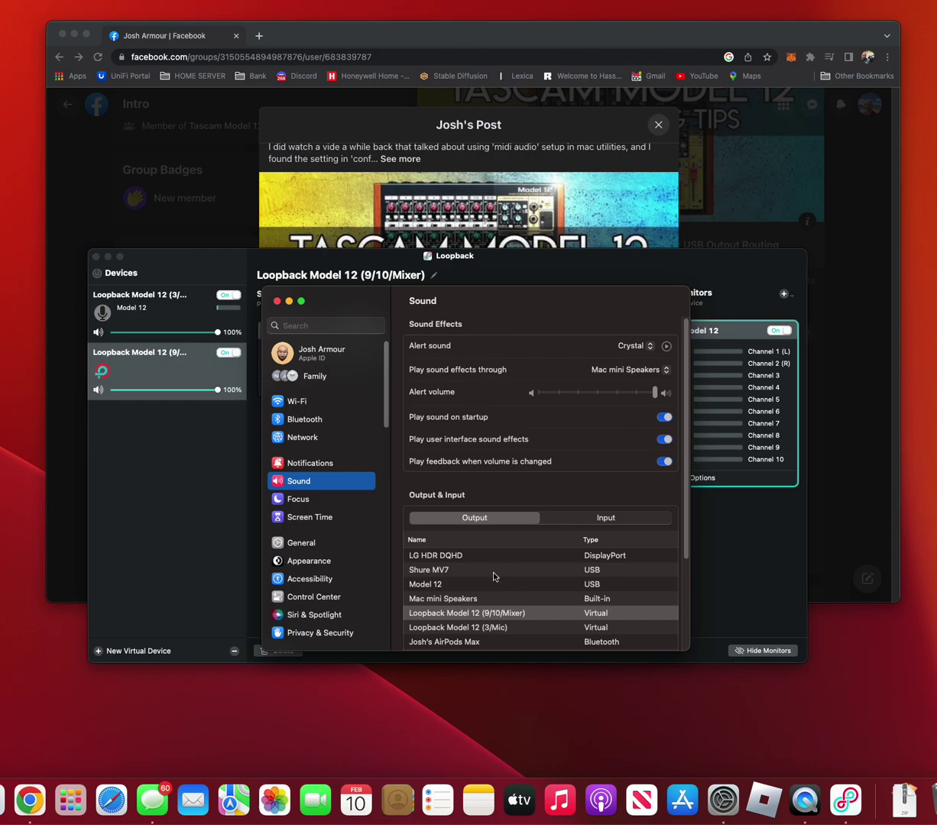
left_click(567, 524)
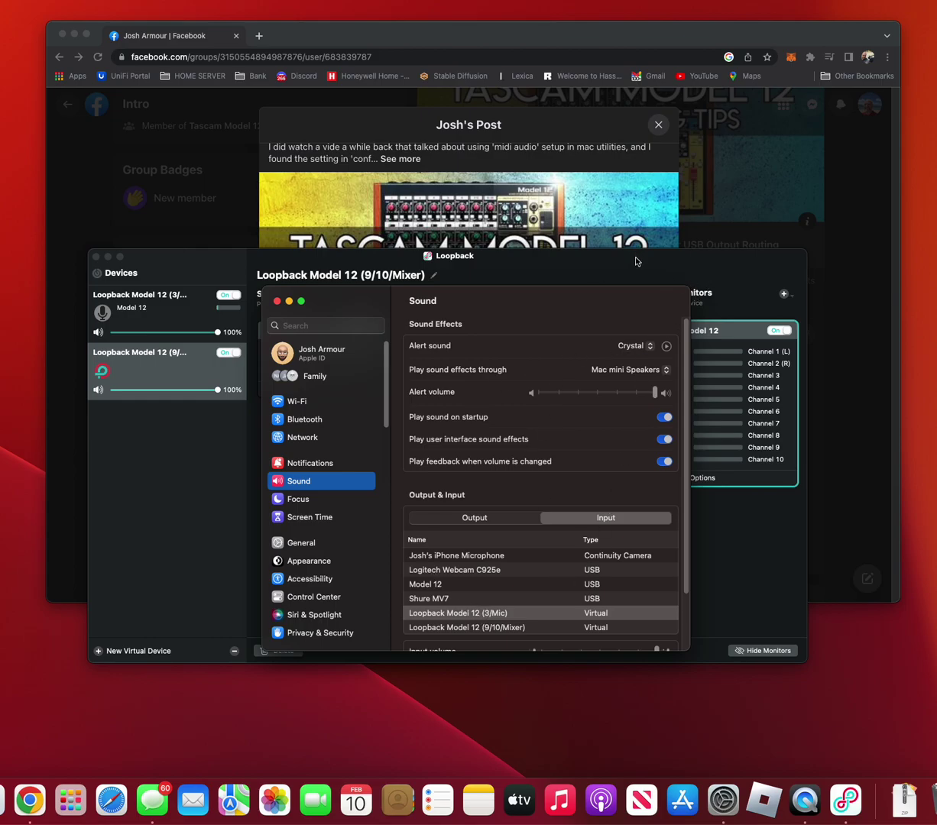
Bring Loopback in front, showing 9/10/Mixer Pass-Thru routed to Model 12 channels 9 and 10
left_click(608, 254)
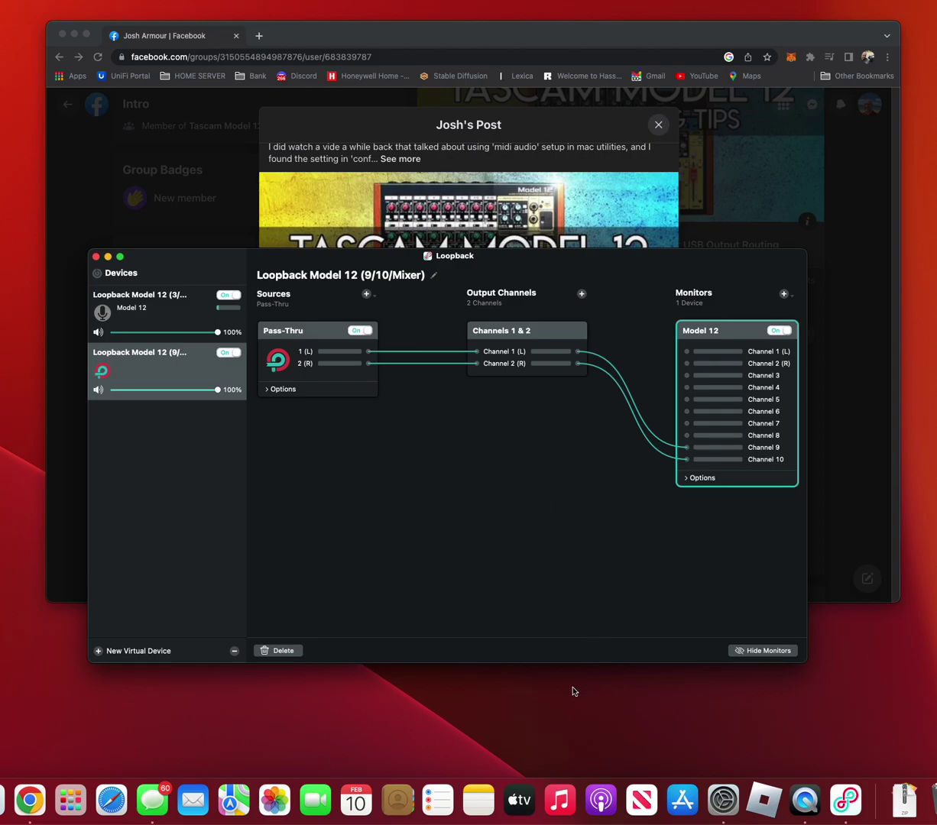
Open Audio MIDI Setup's Audio Devices window and select Model 12 (10 ch, 24-bit Integer, 44.1 kHz)
left_click(519, 735)
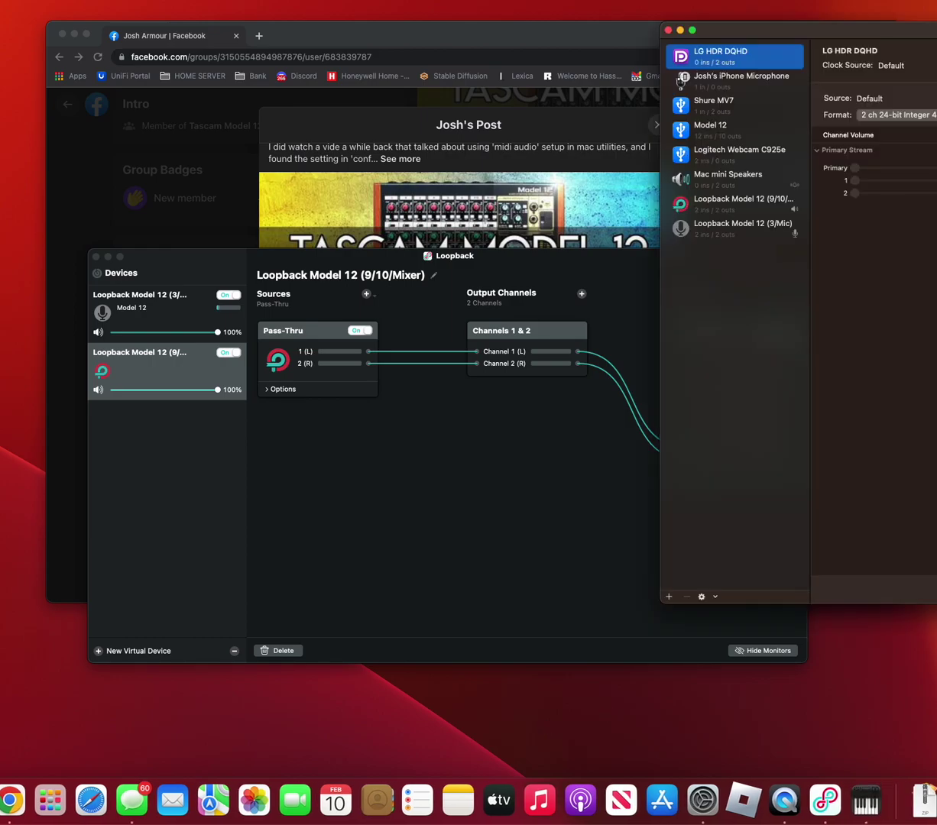
left_click_drag(878, 33, 318, 98)
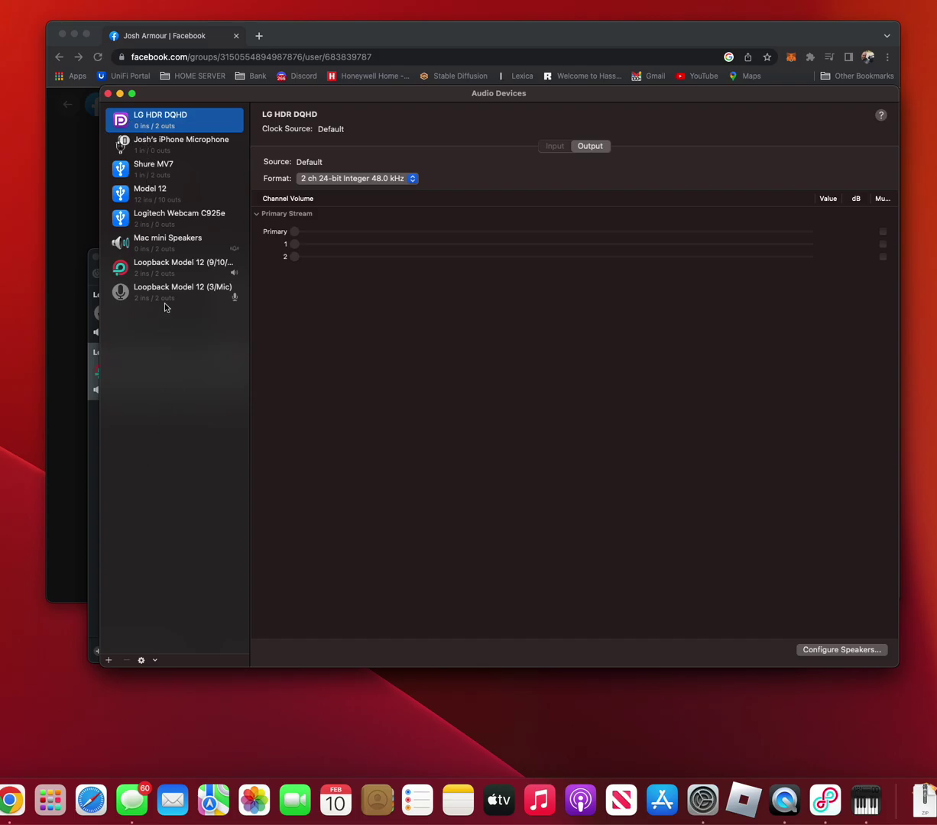
left_click(152, 660)
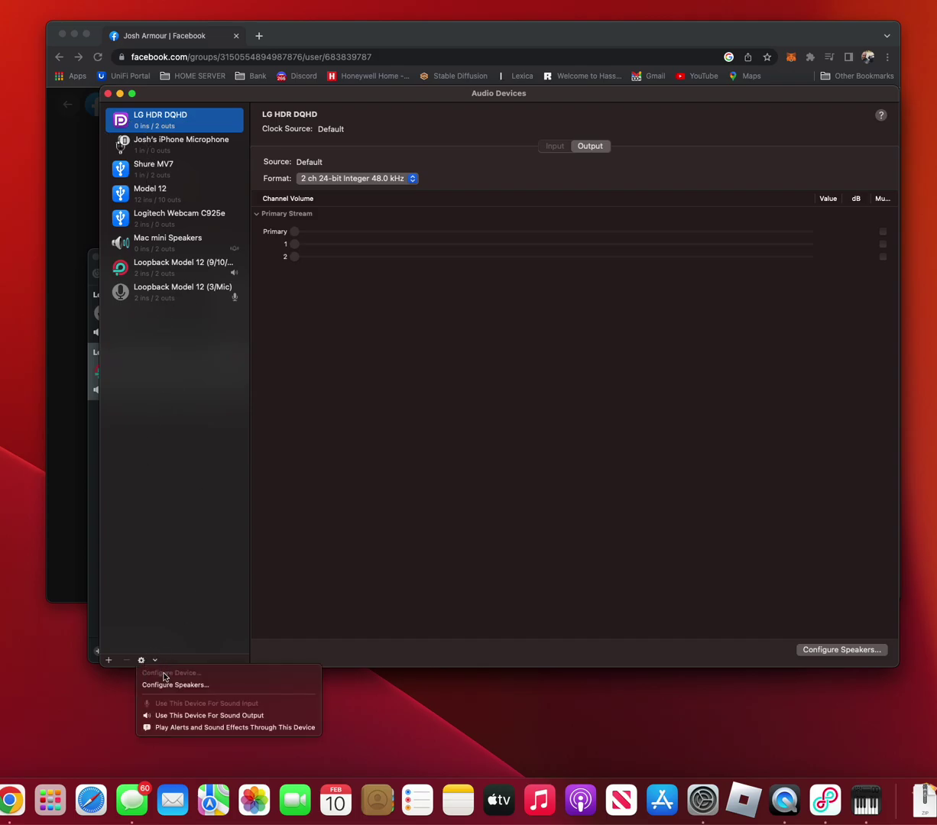
left_click(144, 590)
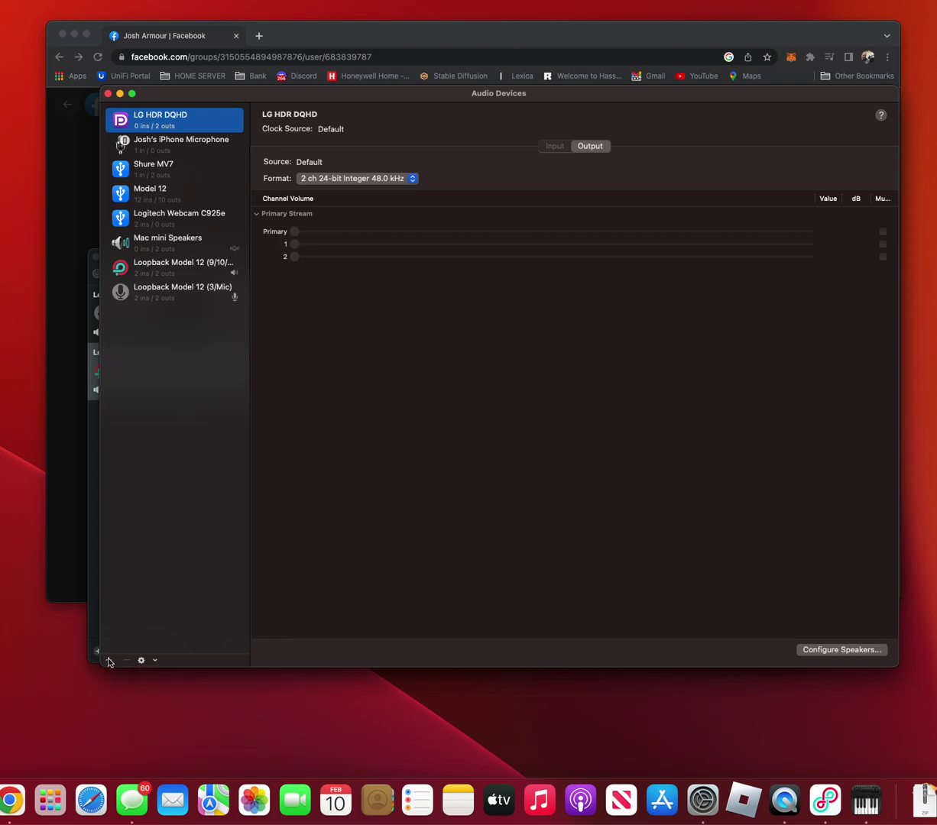
left_click(109, 662)
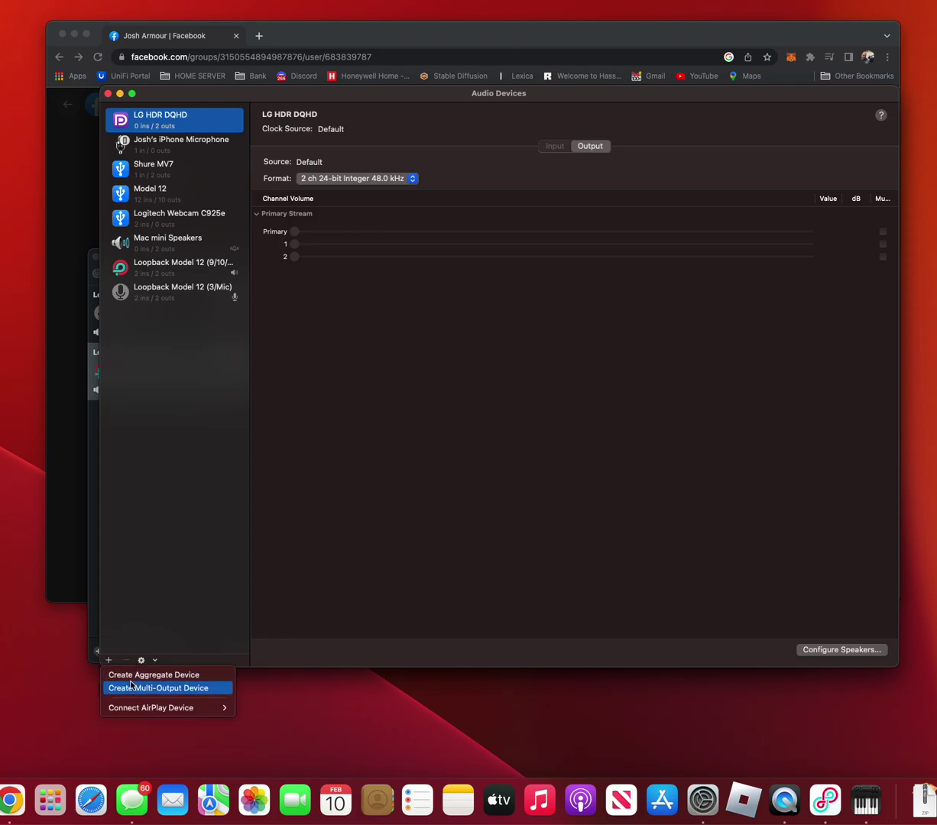
left_click(168, 604)
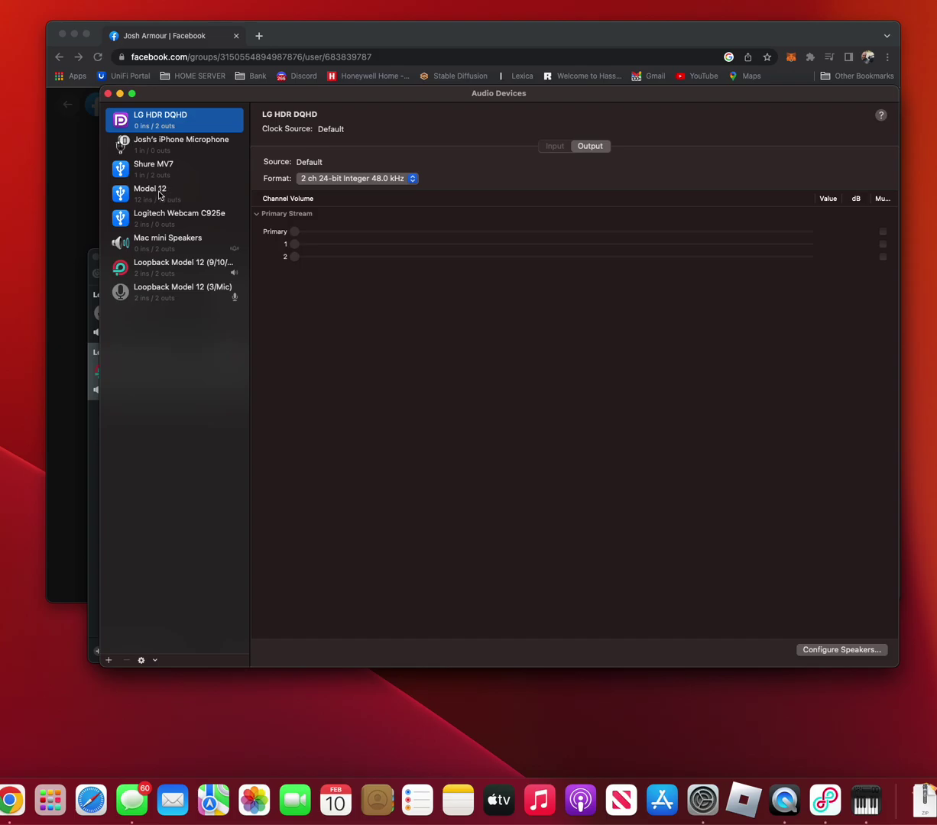
left_click(160, 196)
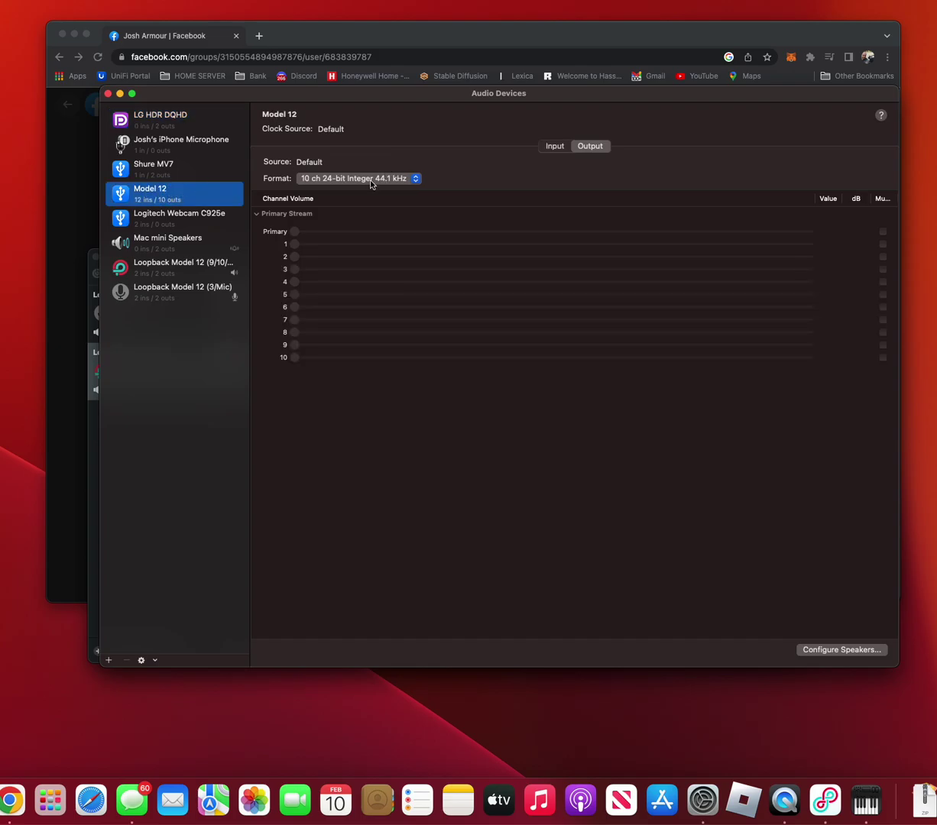
left_click(141, 660)
left_click(162, 685)
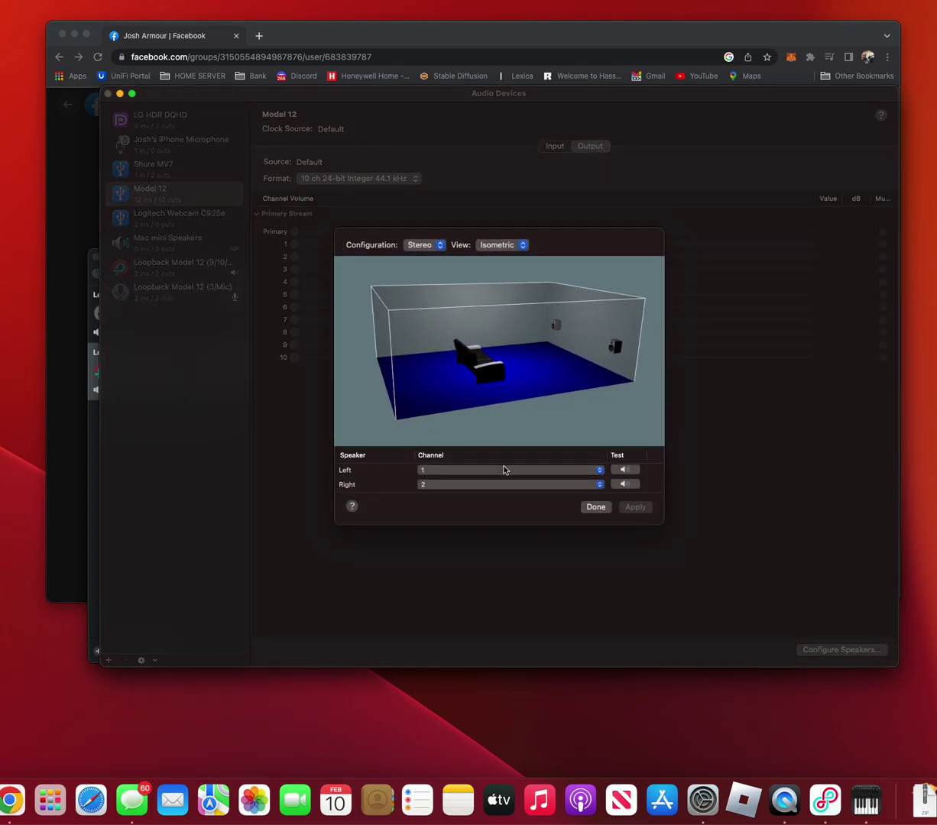
left_click(522, 472)
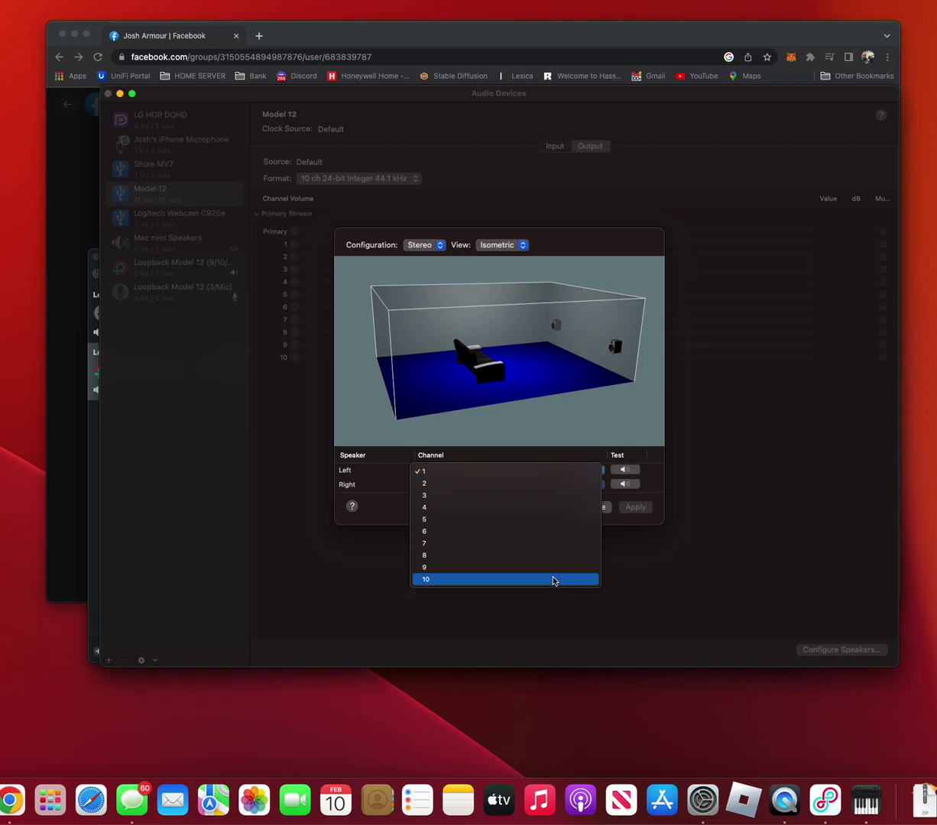
left_click(667, 579)
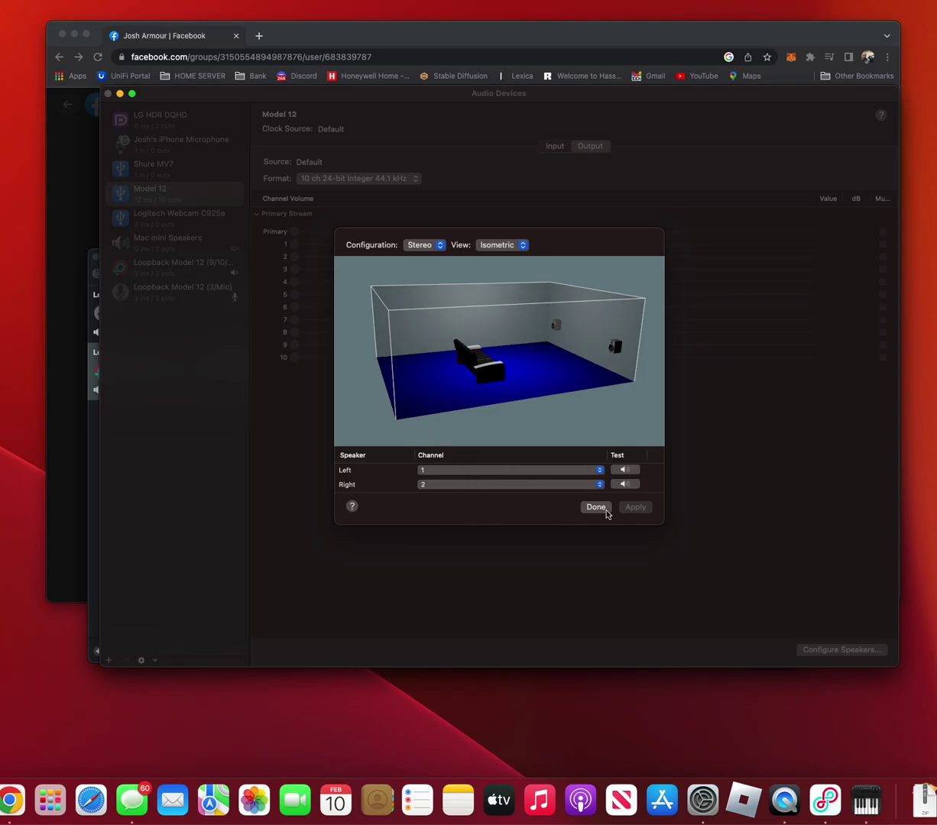
left_click(485, 471)
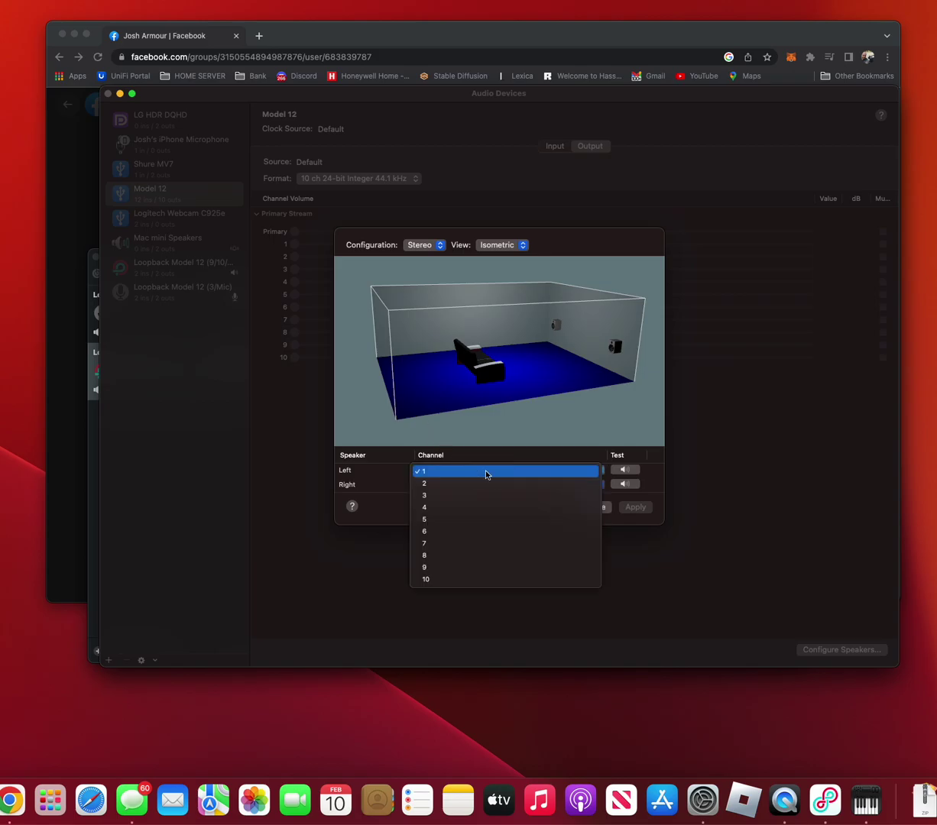
left_click(486, 471)
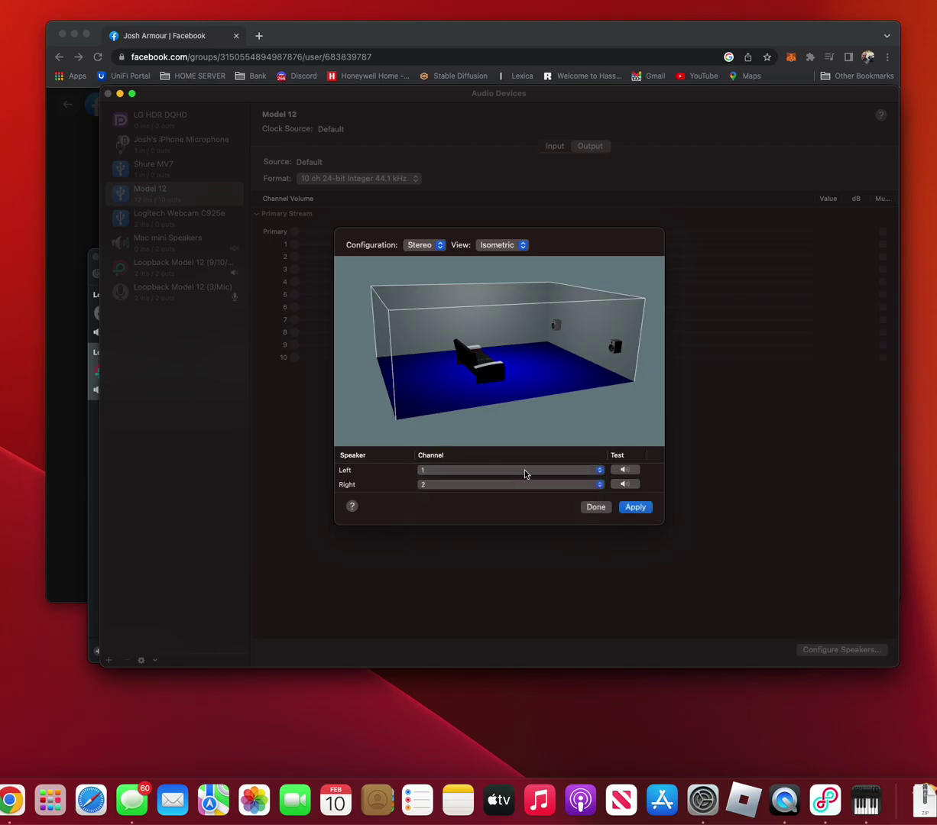
left_click(599, 509)
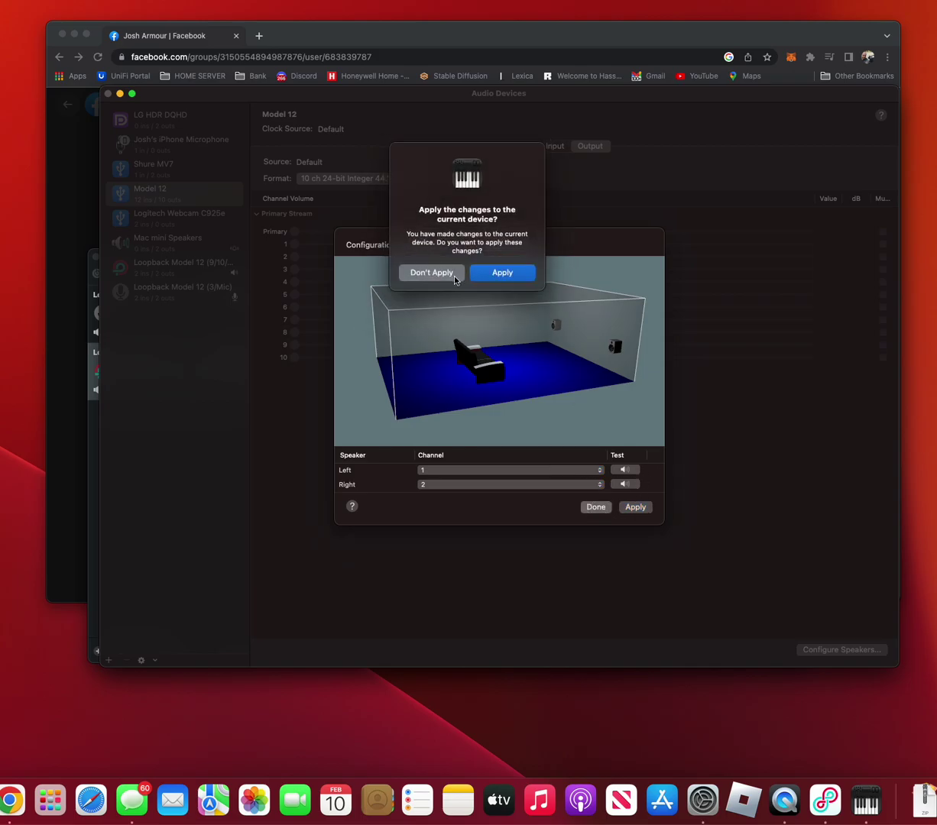
left_click(431, 273)
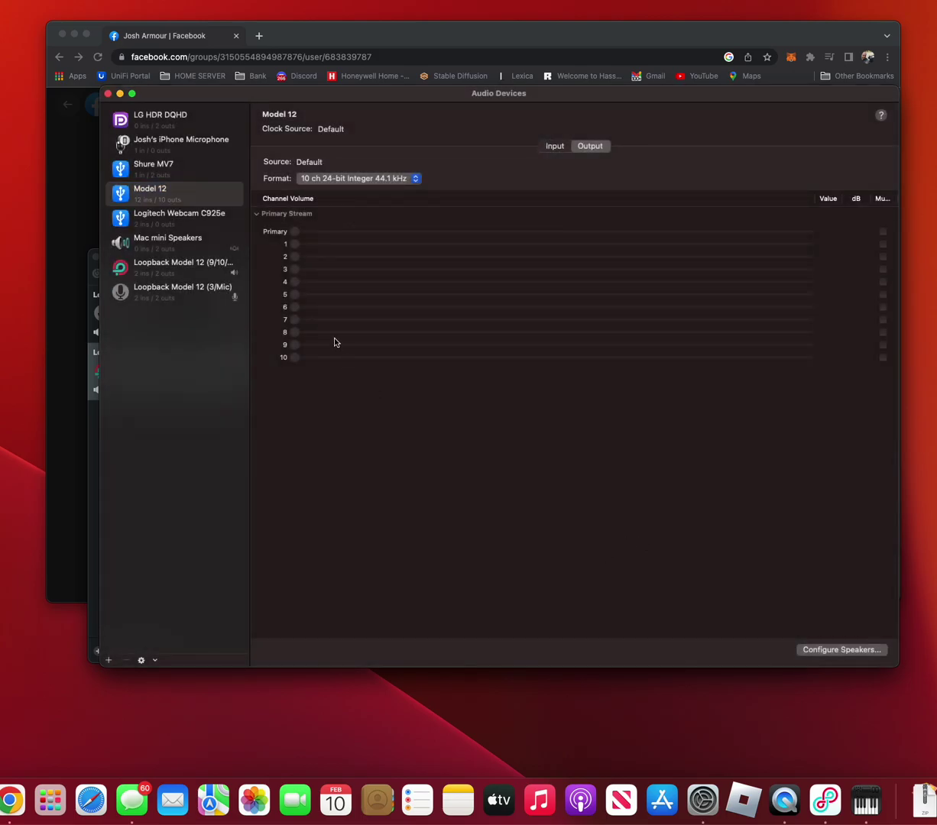
Show the Loopback Model 12 (9/10/Mixer) stereo speaker setup: Left on 1, Right on 2
left_click(178, 264)
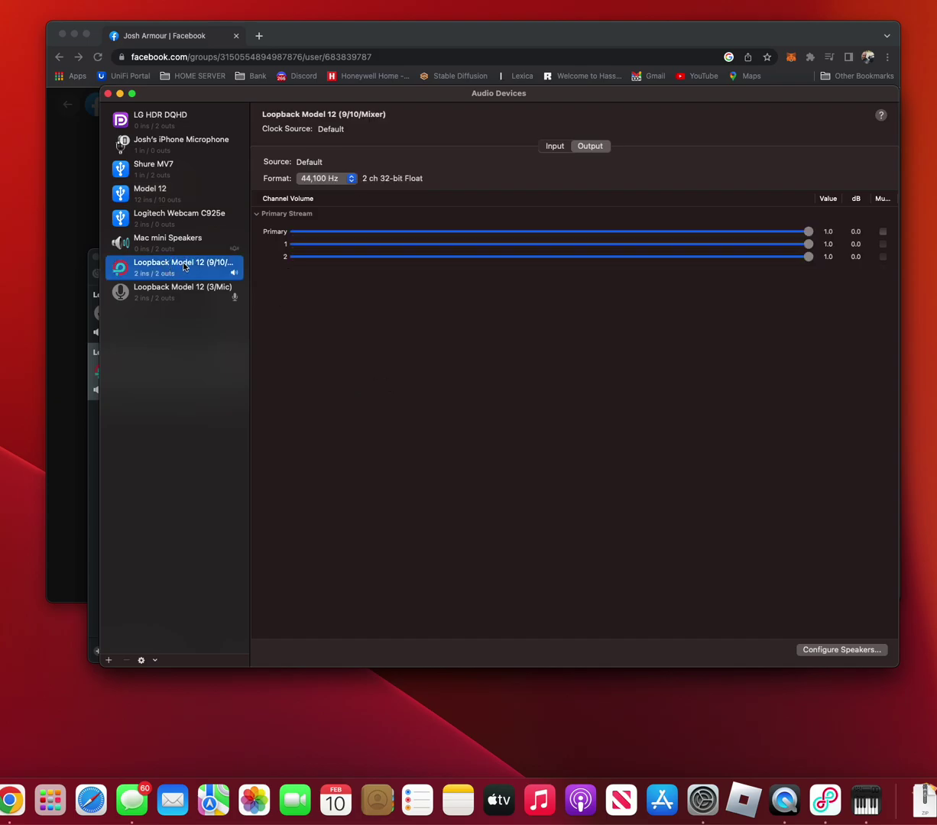
left_click(172, 263)
left_click(848, 651)
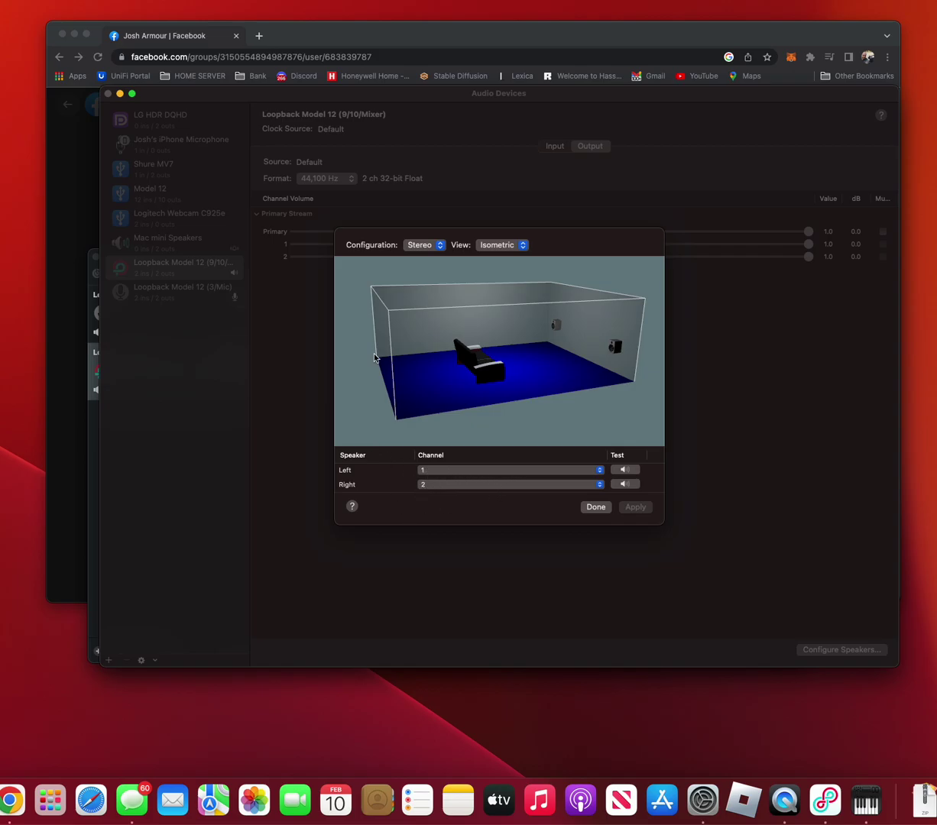
Bring Loopback in front, showing Pass-Thru channels 1 & 2 routed to Model 12 channels 9 and 10
left_click(91, 498)
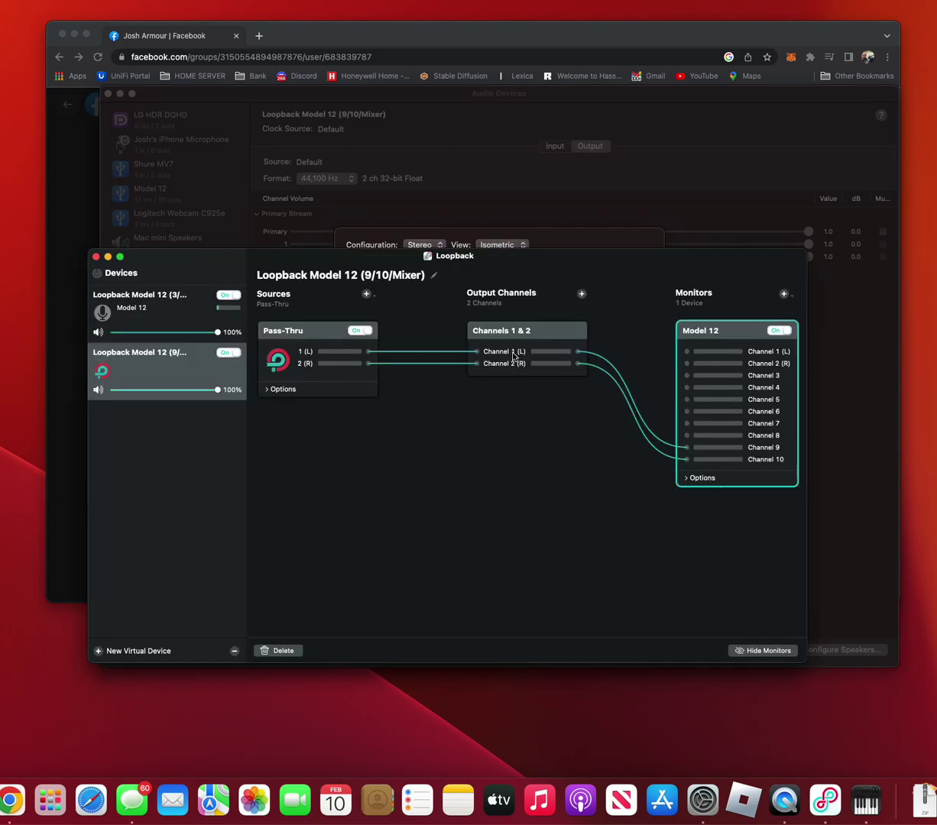